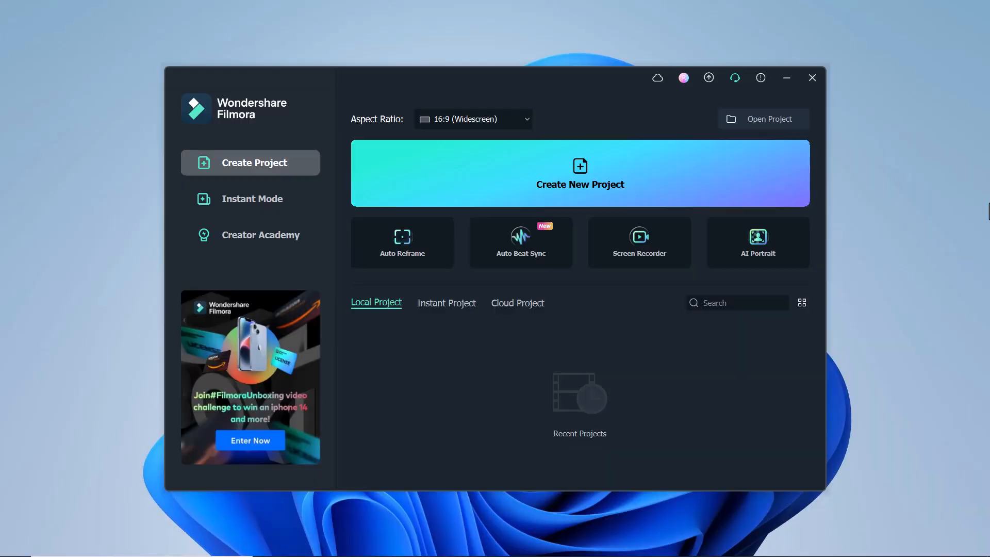
- Create a new 16:9 project and import the video "The Breathtaking Beauty of Nature - HD"
left_click(544, 180)
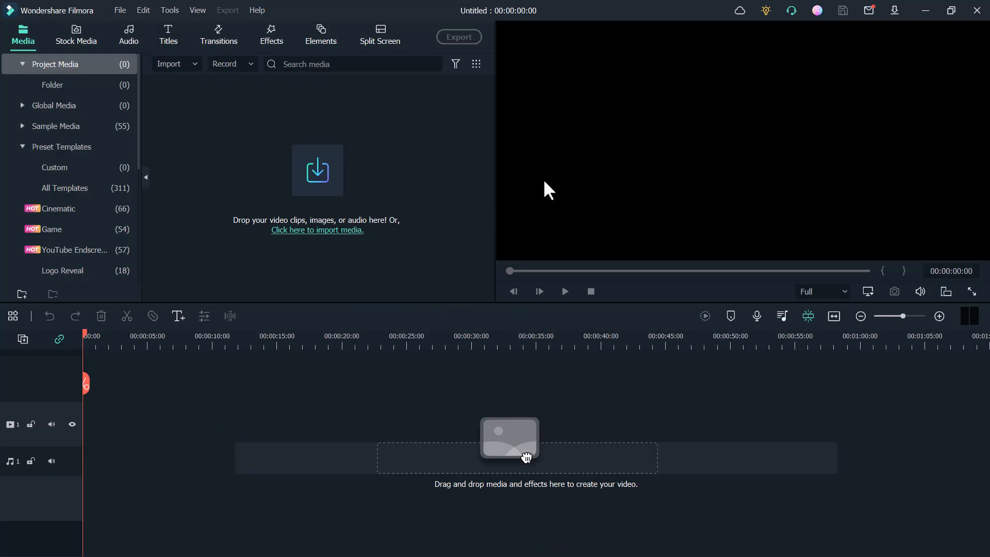
left_click(312, 178)
left_click(399, 306)
left_click(443, 358)
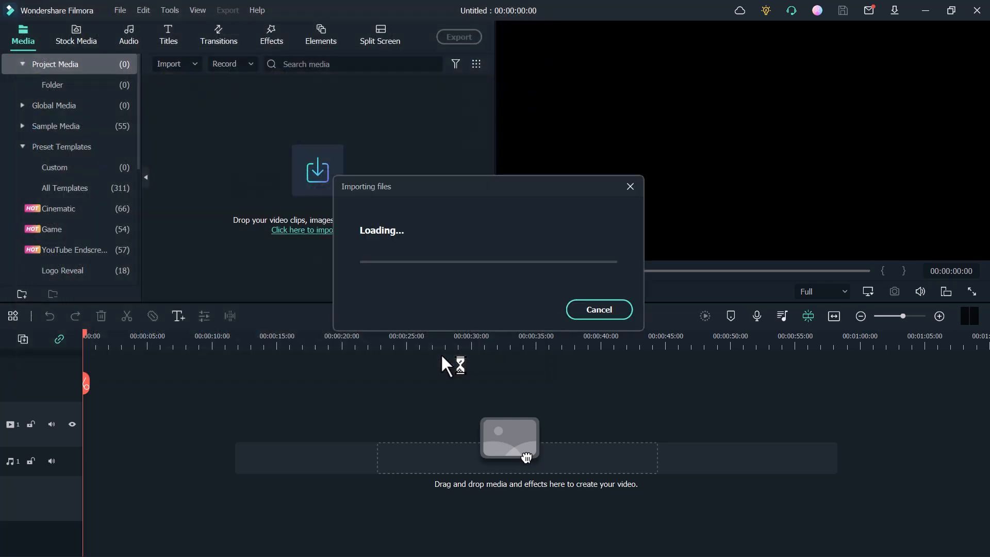
- Add the nature video to the timeline, split it at 00:01:49:21 and delete the part after the cut
mouse_move(337, 129)
left_click(337, 126)
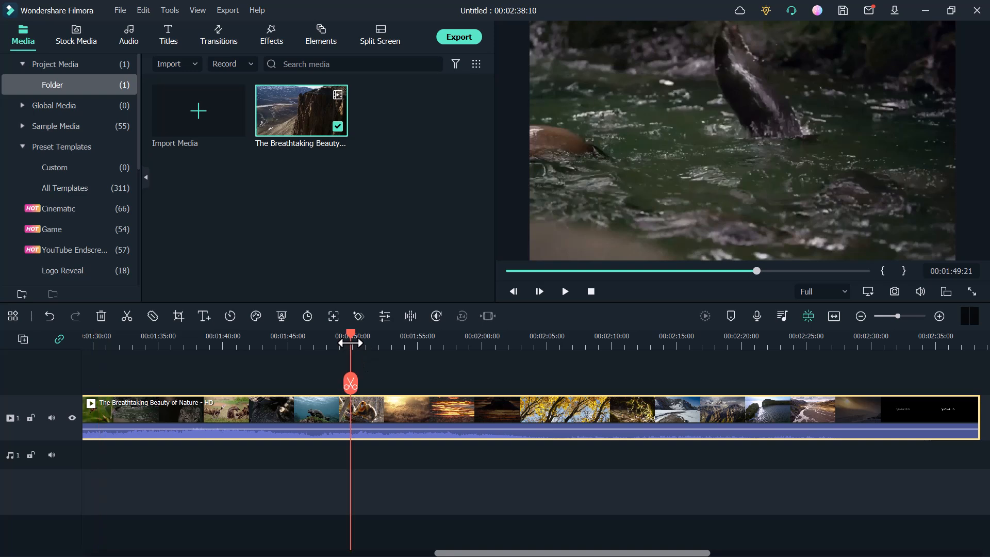
left_click(350, 343)
left_click(126, 315)
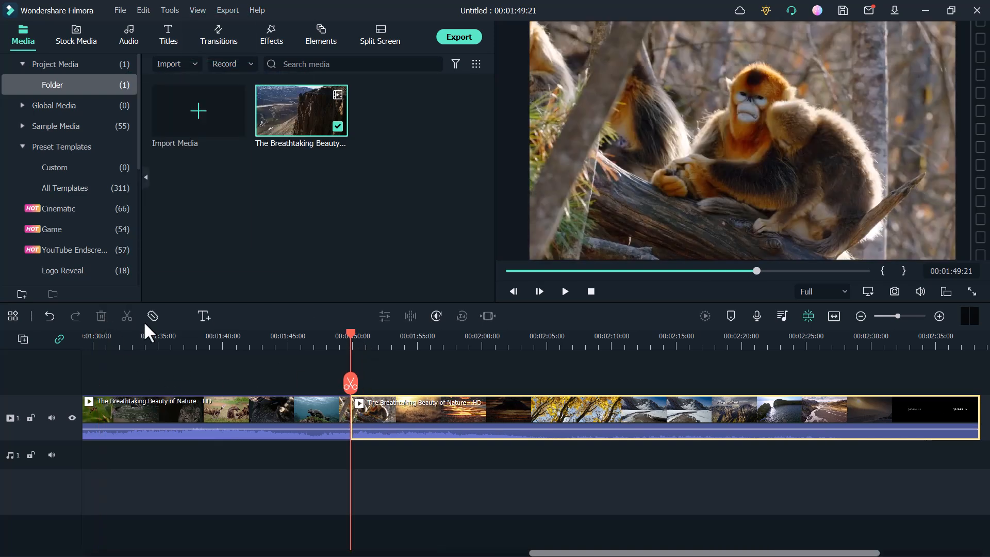
left_click(102, 316)
- Add the plain-text title Basic 6 above the video at 00:01:27:00
left_click_drag(328, 332, 73, 332)
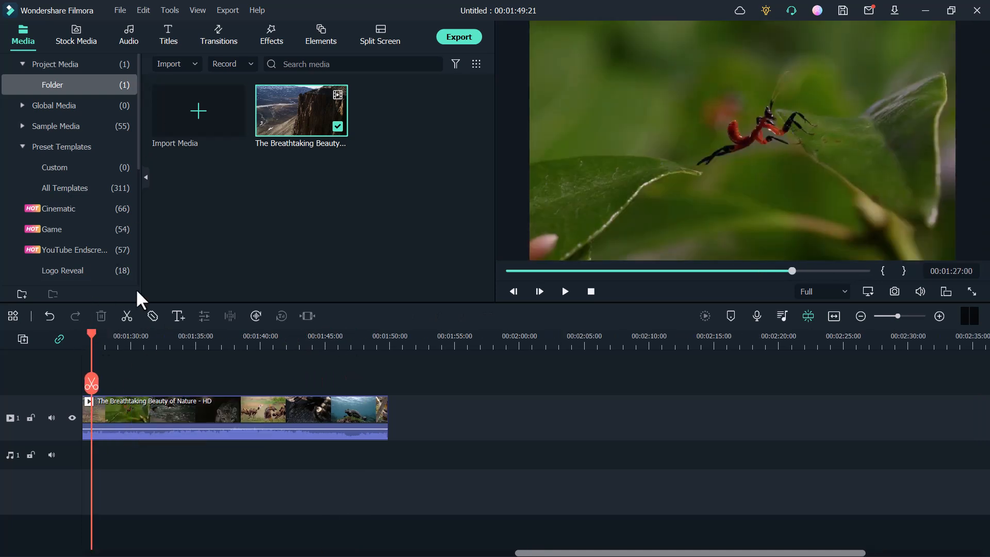
left_click(170, 36)
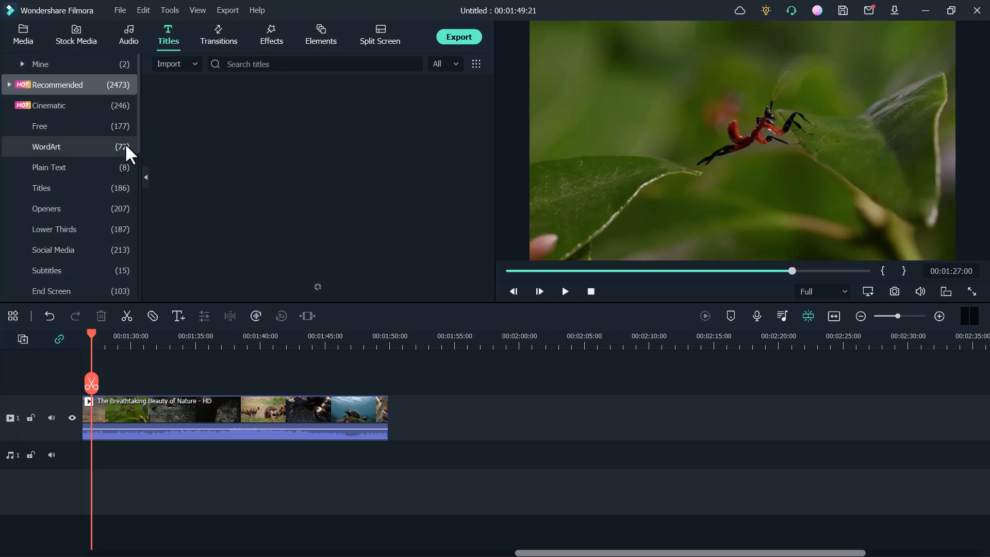
left_click(91, 167)
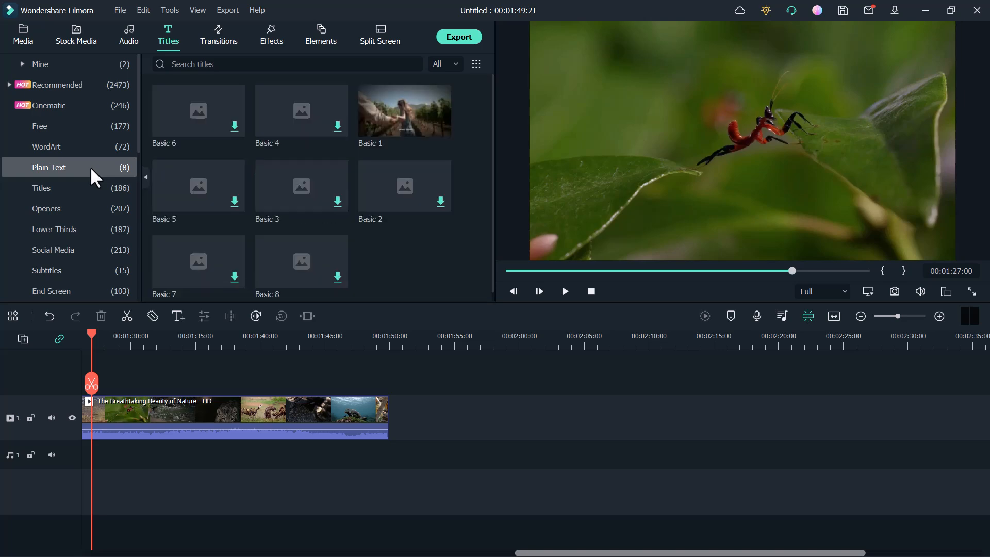
left_click(240, 128)
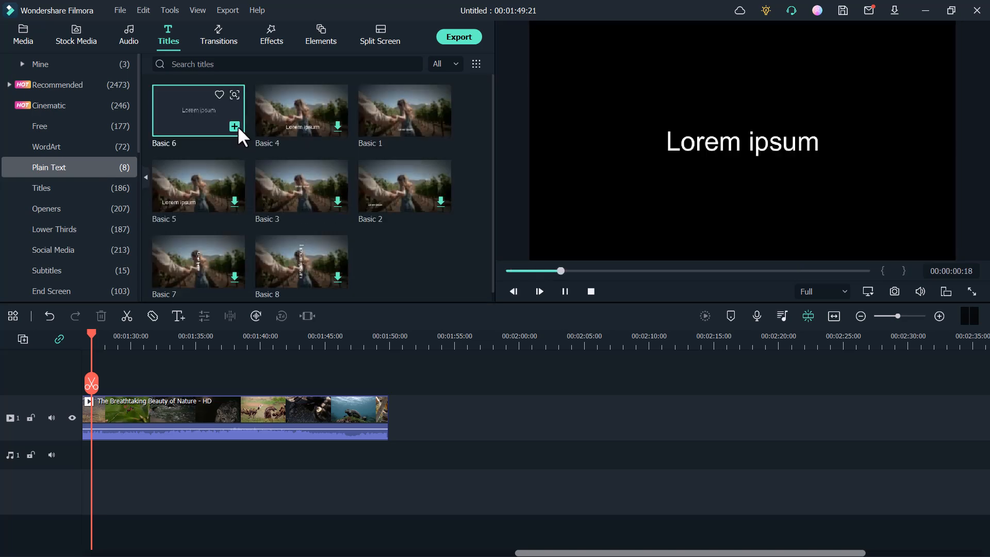
left_click(235, 126)
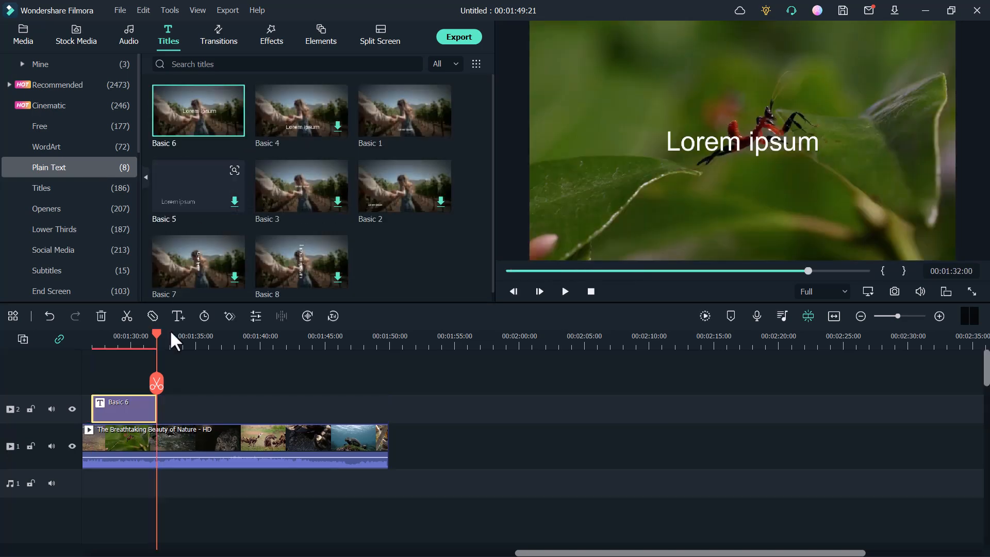
- Move the Basic 6 title about two seconds earlier and extend its end so it lasts 00:00:15:22
left_click(96, 408)
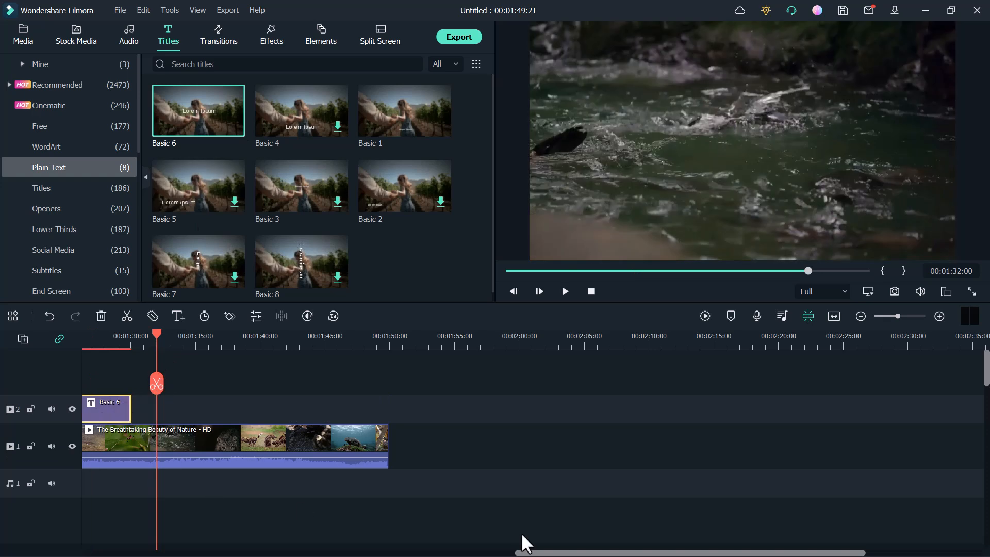
left_click_drag(131, 409, 268, 410)
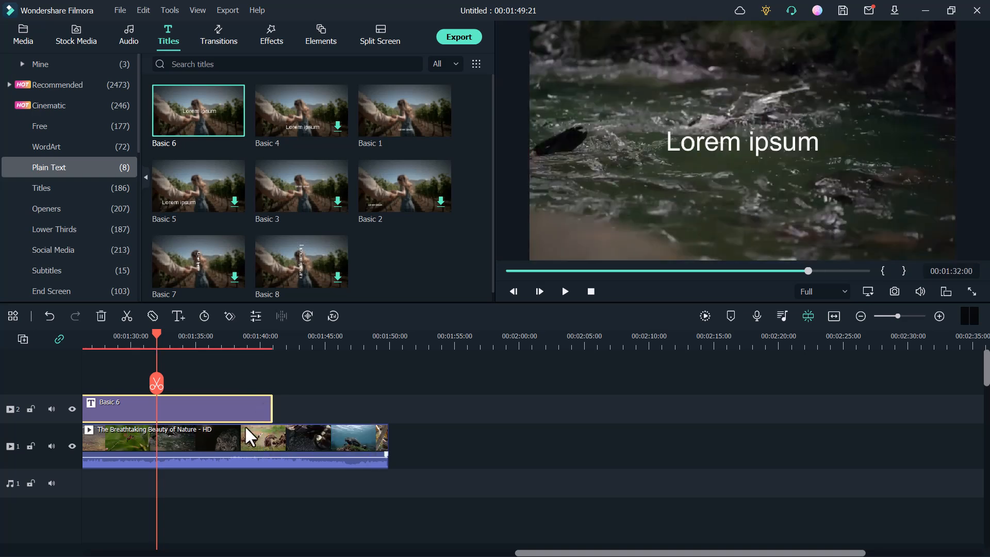
- Open the Basic 6 title for advanced text editing and add a rectangle shape to it
right_click(168, 404)
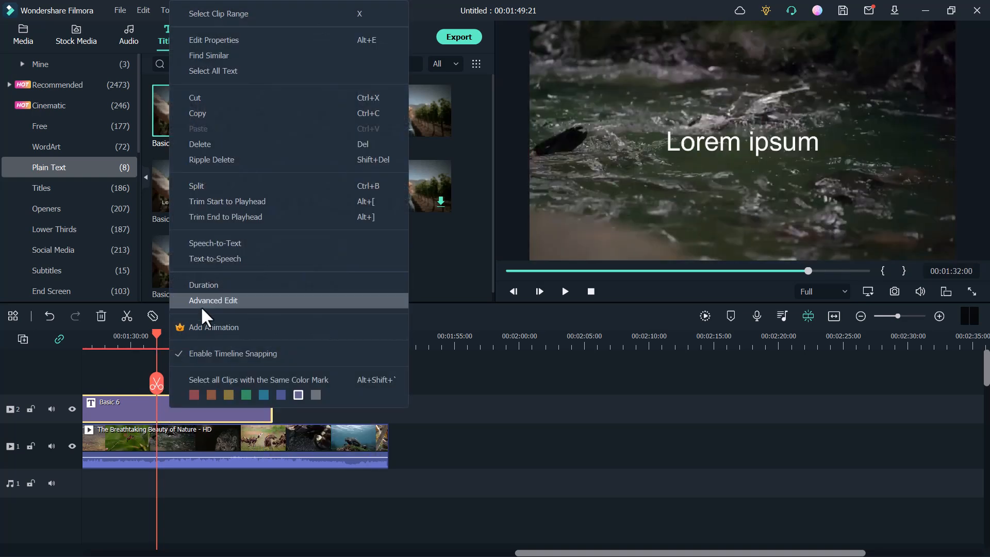
left_click(224, 40)
left_click(439, 454)
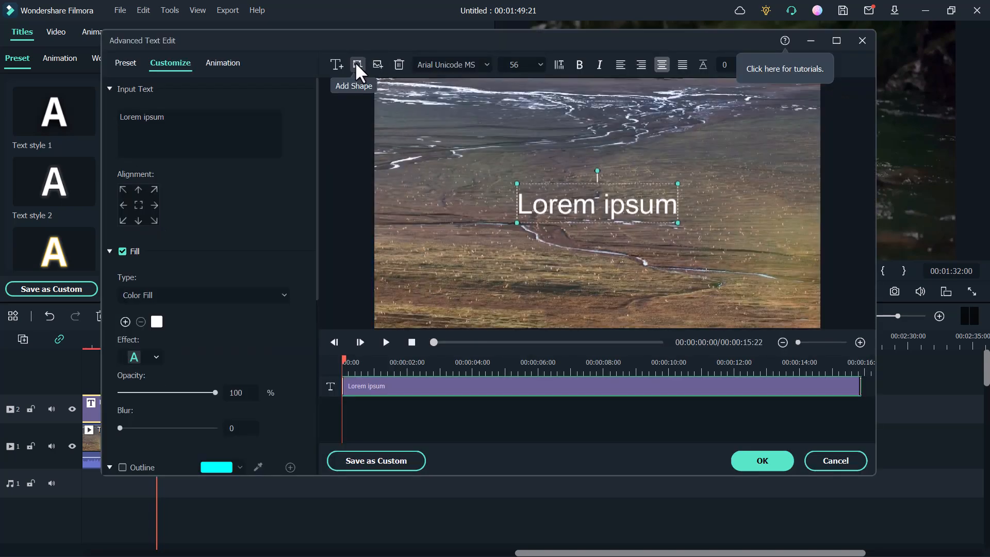
left_click(357, 65)
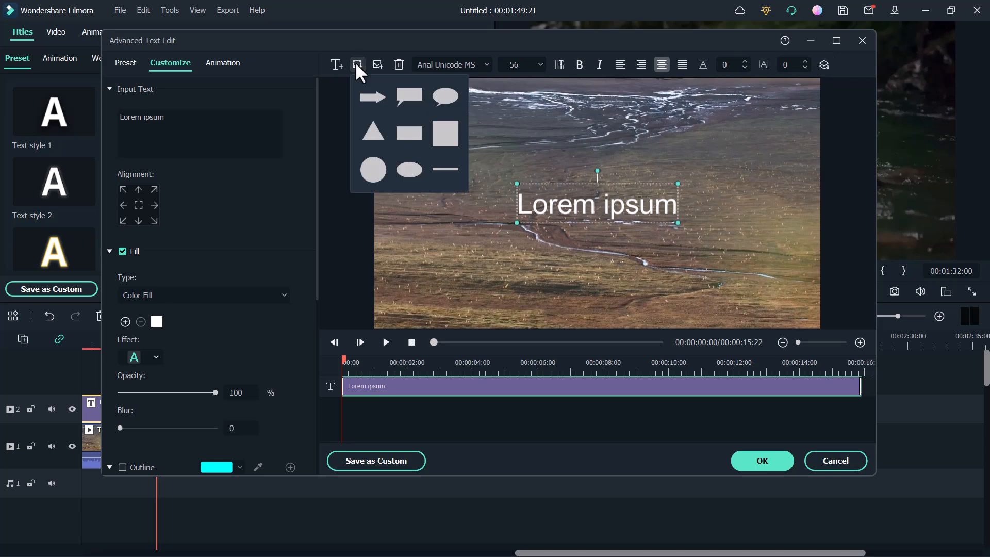
left_click(410, 135)
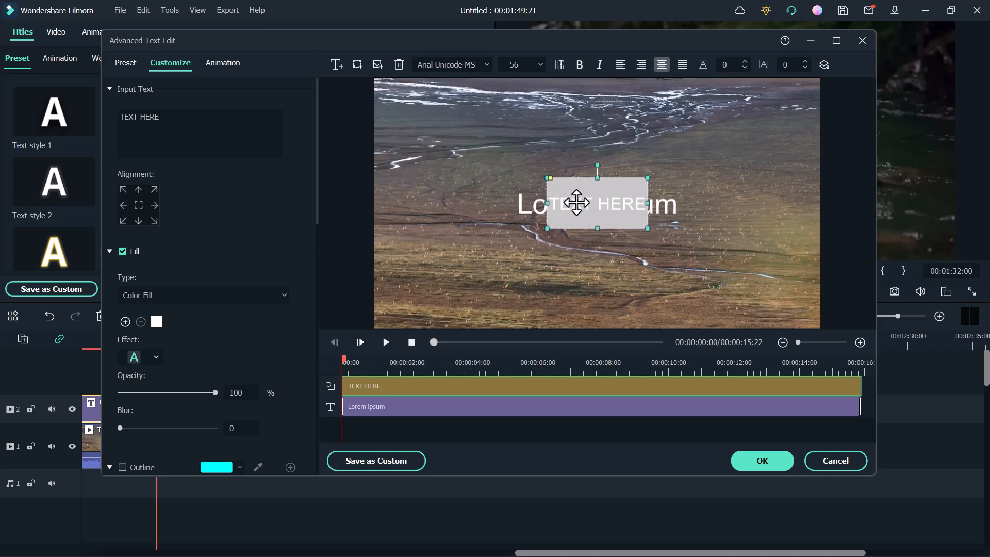
- Replace the rectangle's placeholder text with "INFO URDU"
left_click_drag(209, 120, 98, 117)
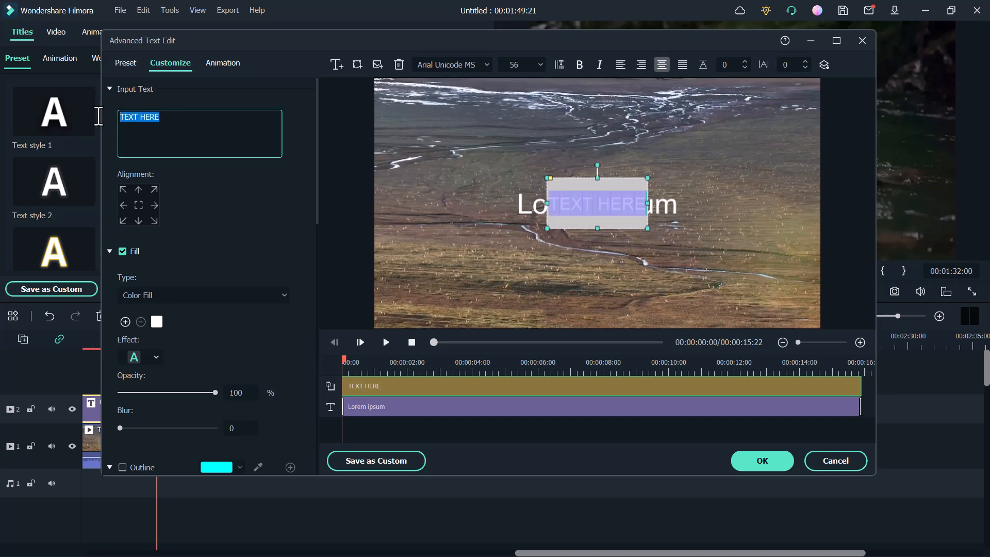
type("INFO ")
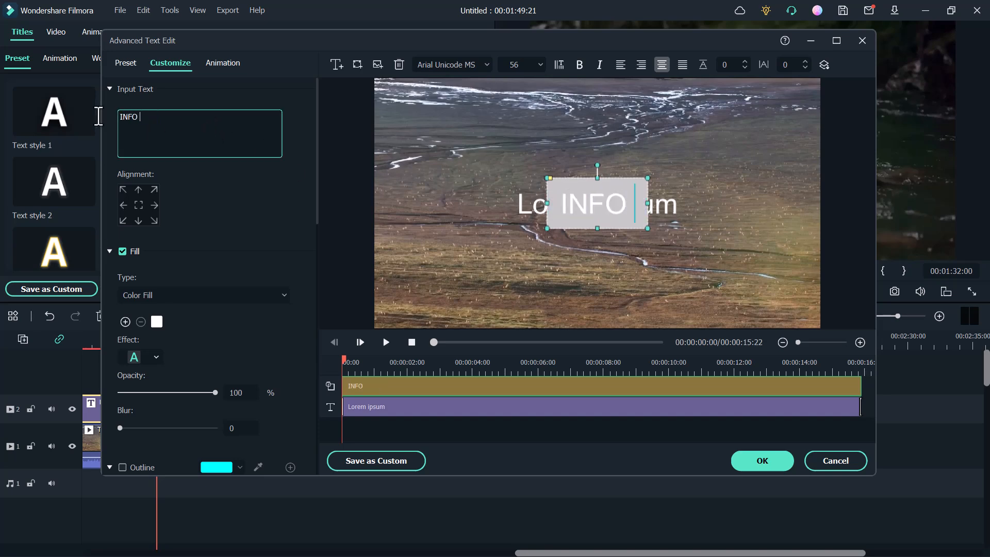
type("URDU")
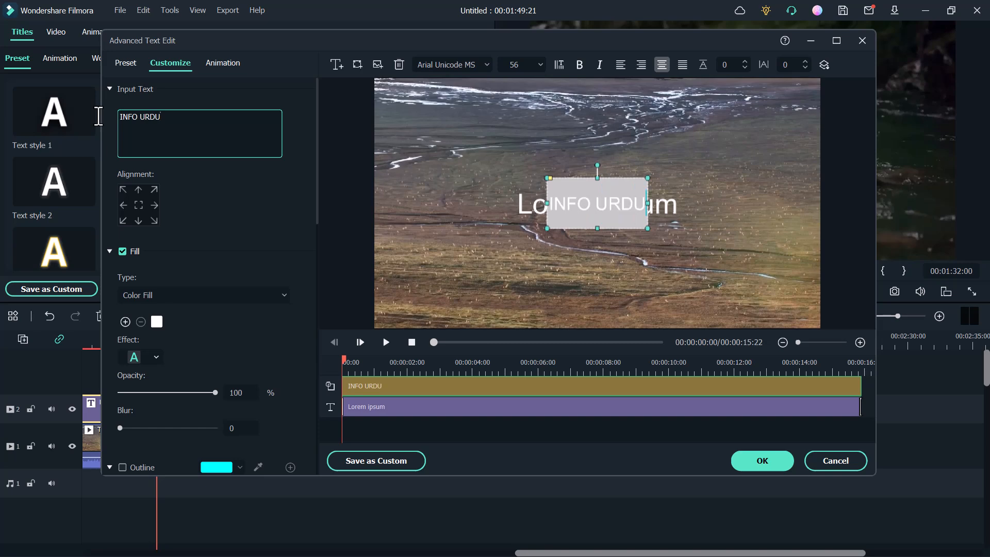
- Enlarge the rectangle by its corners until it covers the whole video frame
left_click(548, 178)
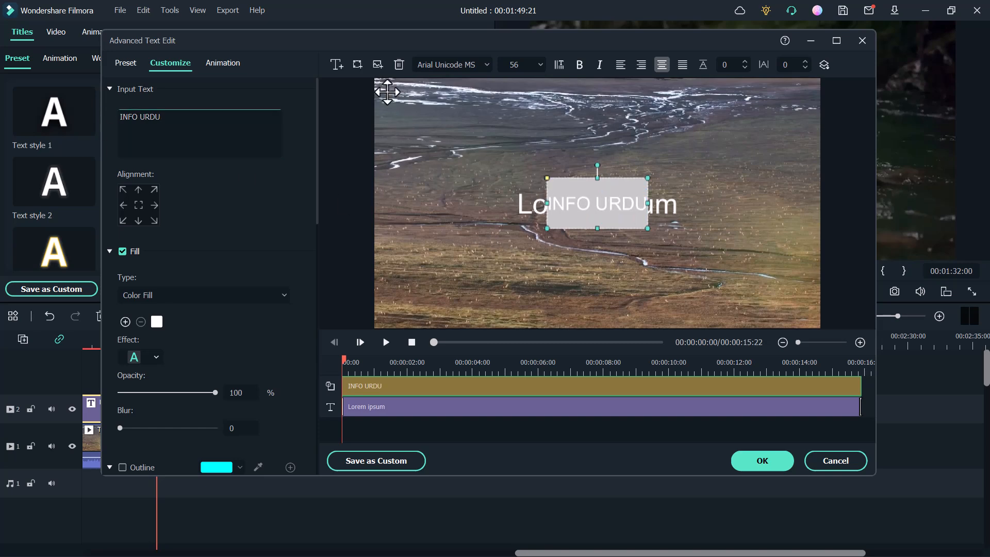
left_click_drag(646, 178, 803, 78)
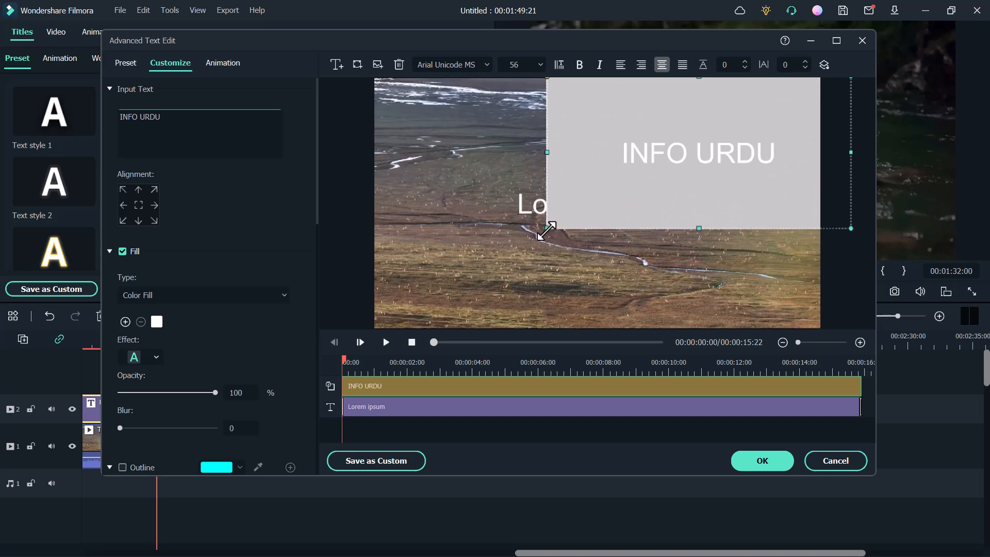
left_click_drag(547, 227, 320, 343)
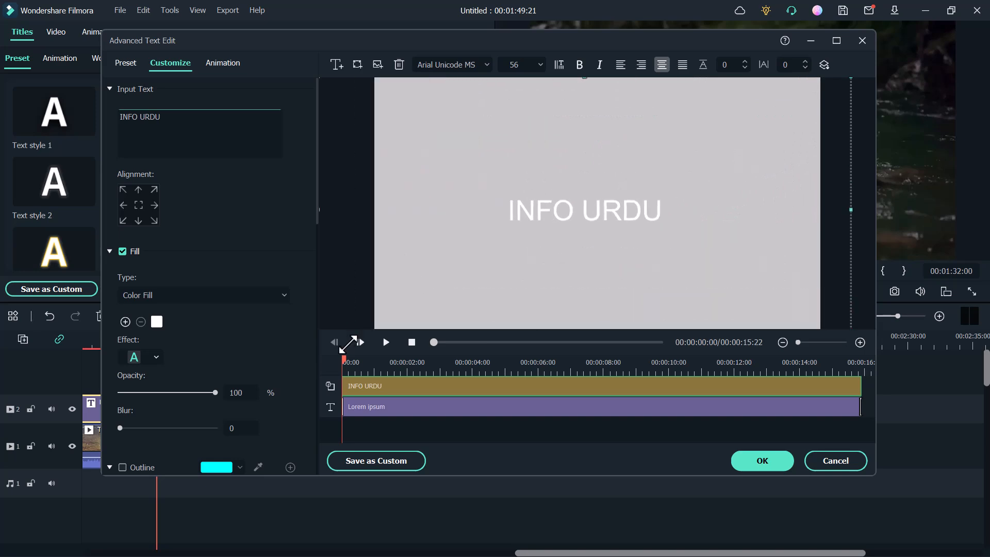
- Format the INFO URDU text in bold Bebas at size 150 and widen the space between the two words
left_click(485, 66)
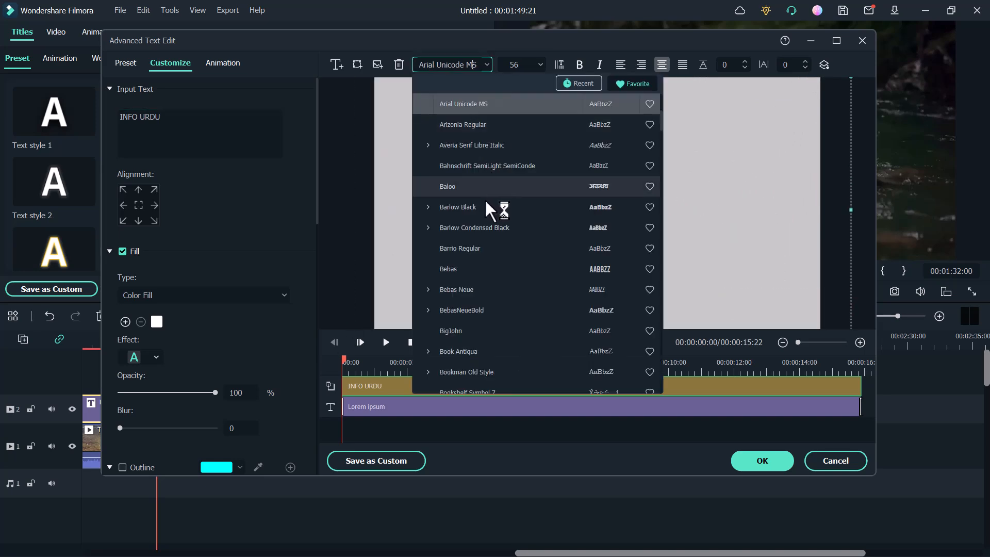
left_click(469, 270)
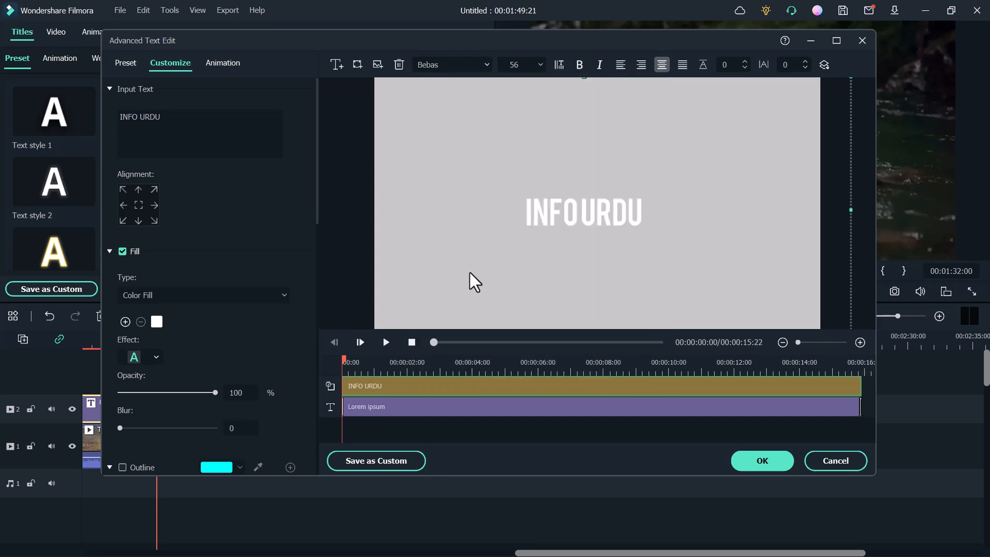
left_click(541, 60)
left_click(541, 62)
scroll(532, 144, "down", 3)
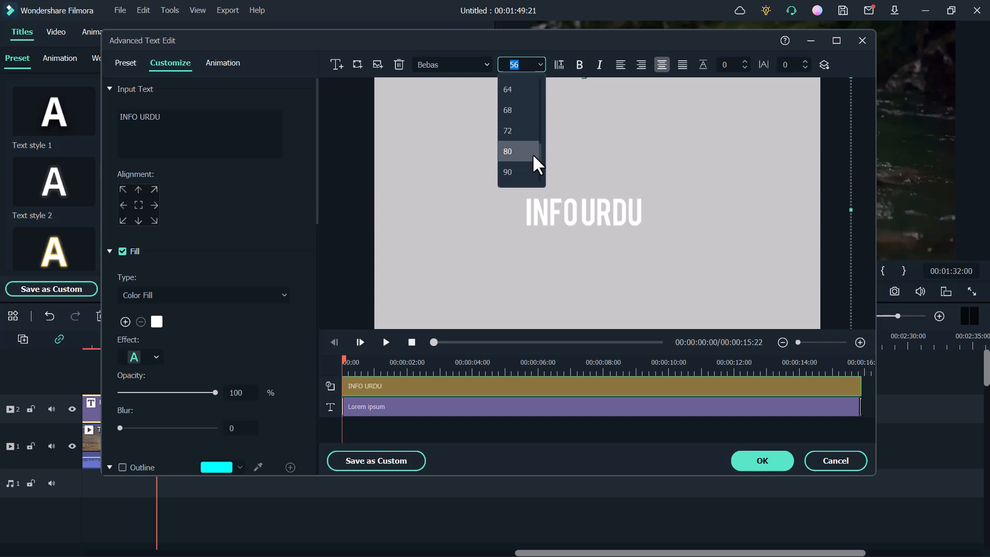
left_click(521, 110)
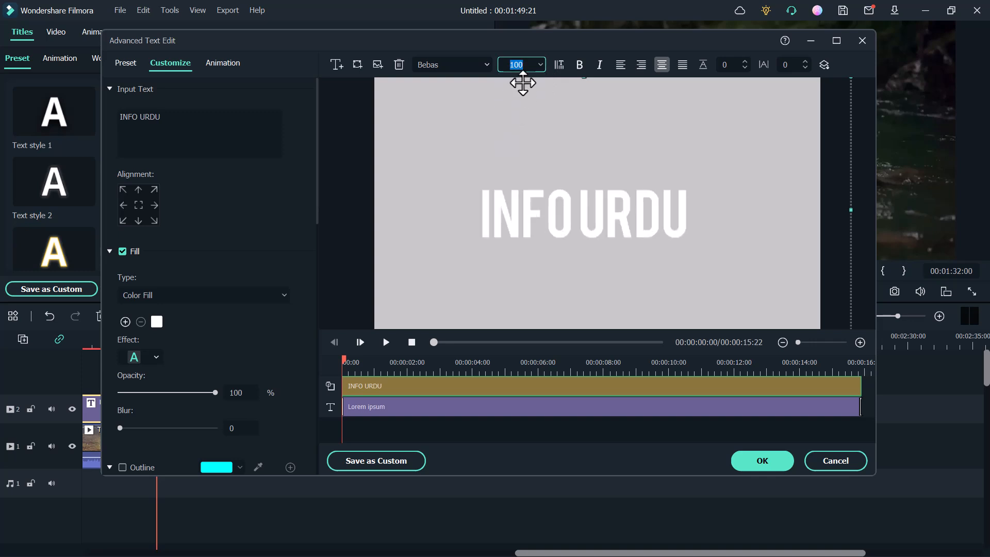
left_click(542, 60)
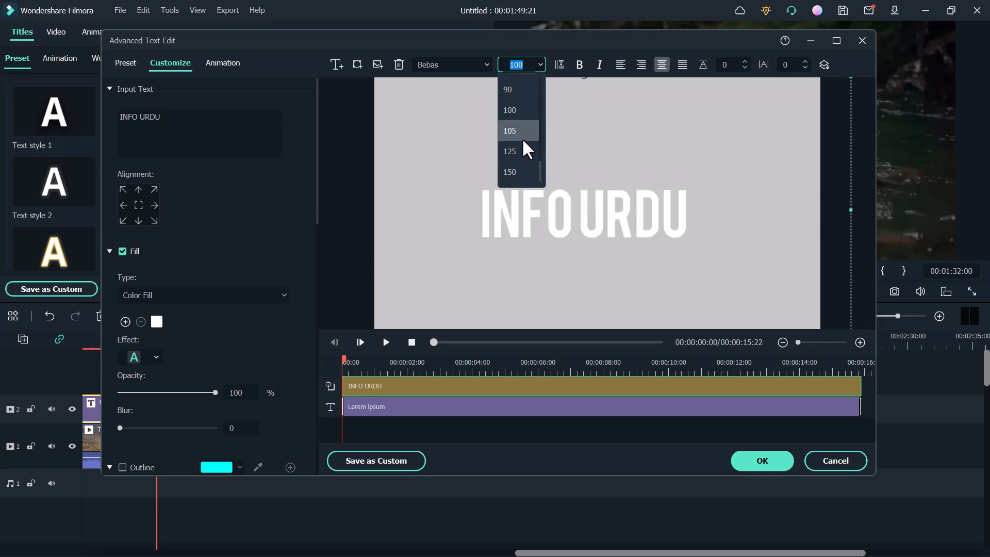
left_click(516, 172)
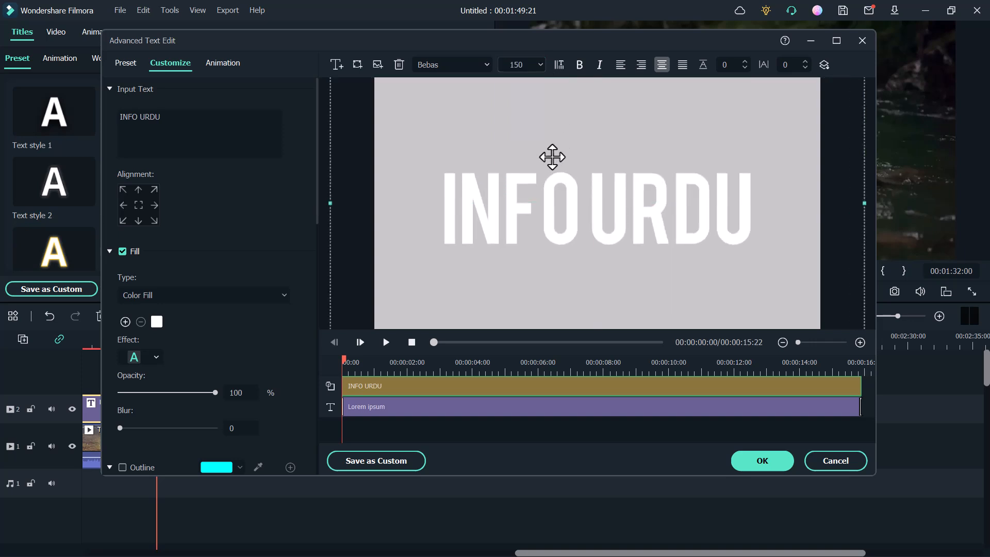
left_click(579, 65)
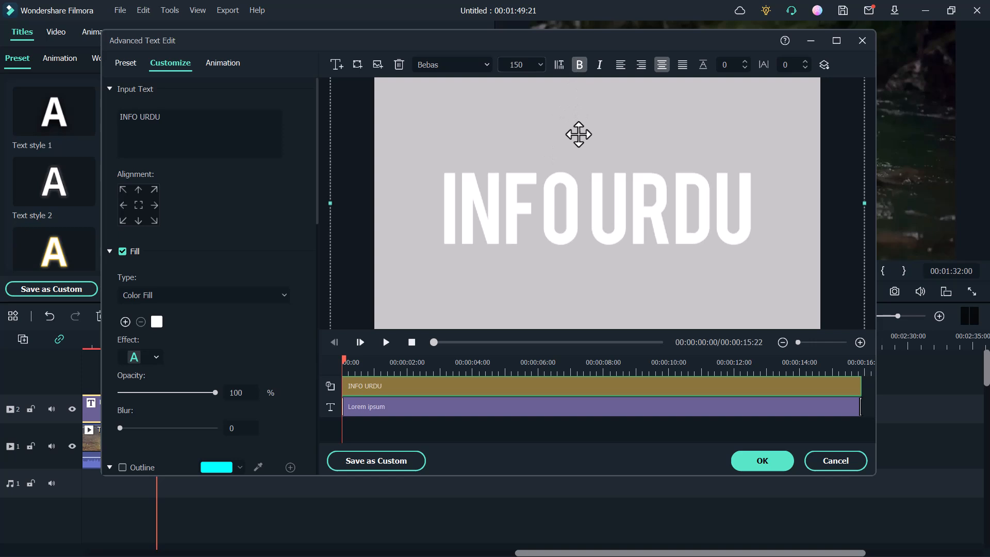
left_click(140, 116)
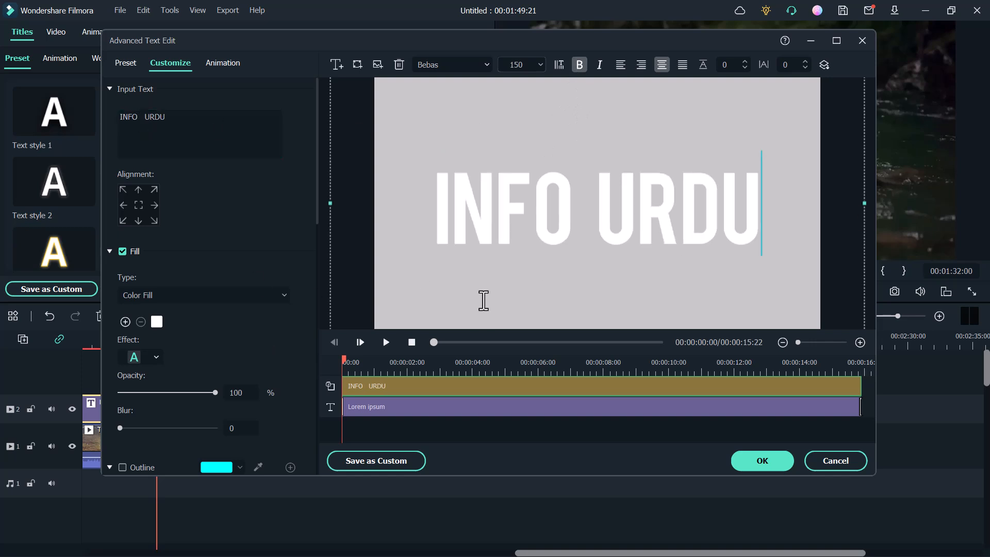
- Set the rectangle's shape fill color to black
scroll(194, 299, "down", 10)
left_click(157, 335)
left_click(121, 404)
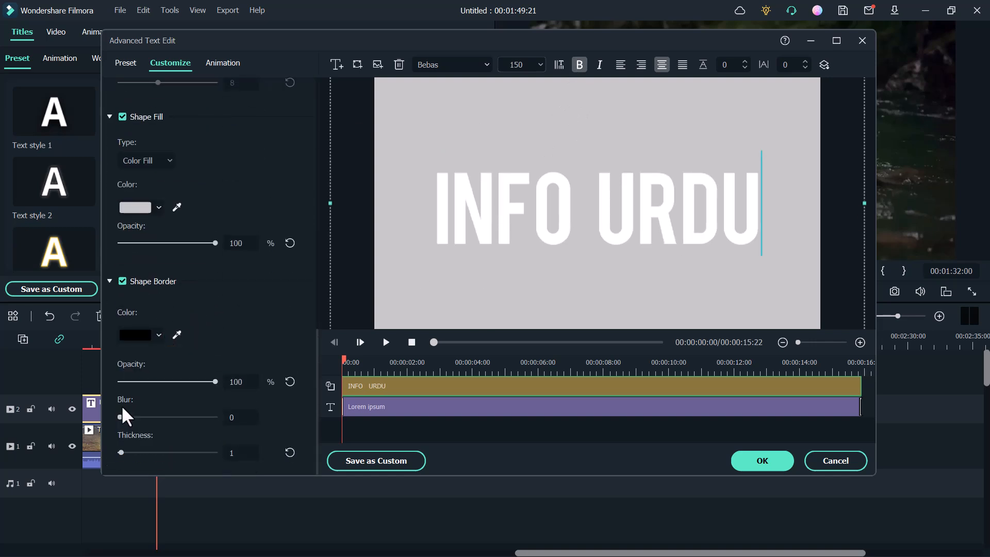
left_click(158, 207)
left_click(123, 277)
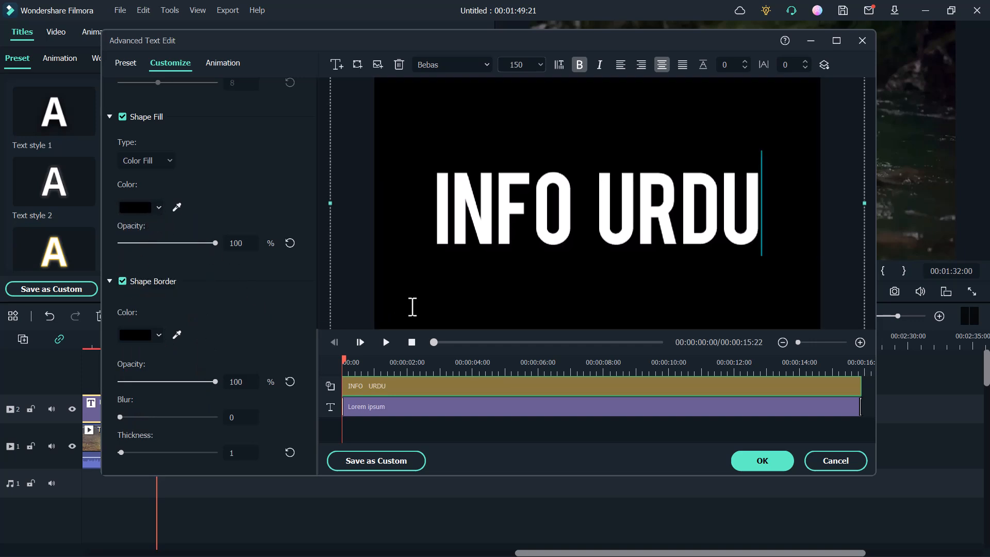
- Apply the Up Insert animation to the INFO URDU shape, accept the title edits and close the title's properties
left_click(228, 62)
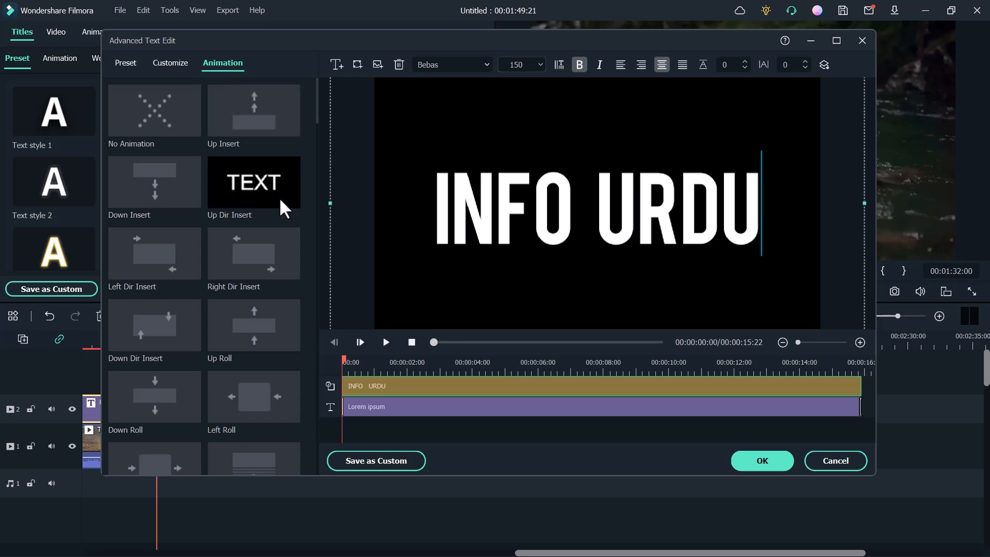
double_click(258, 123)
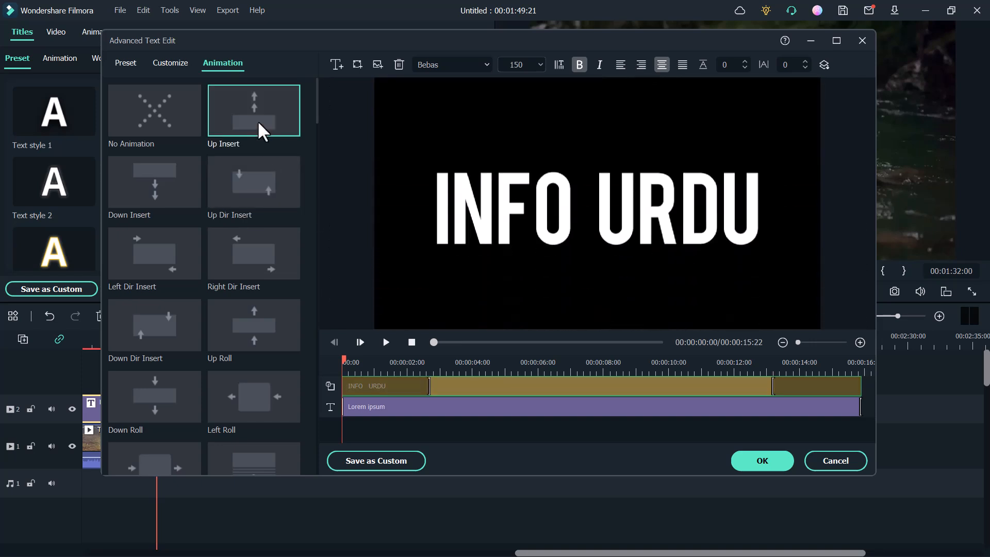
left_click(755, 464)
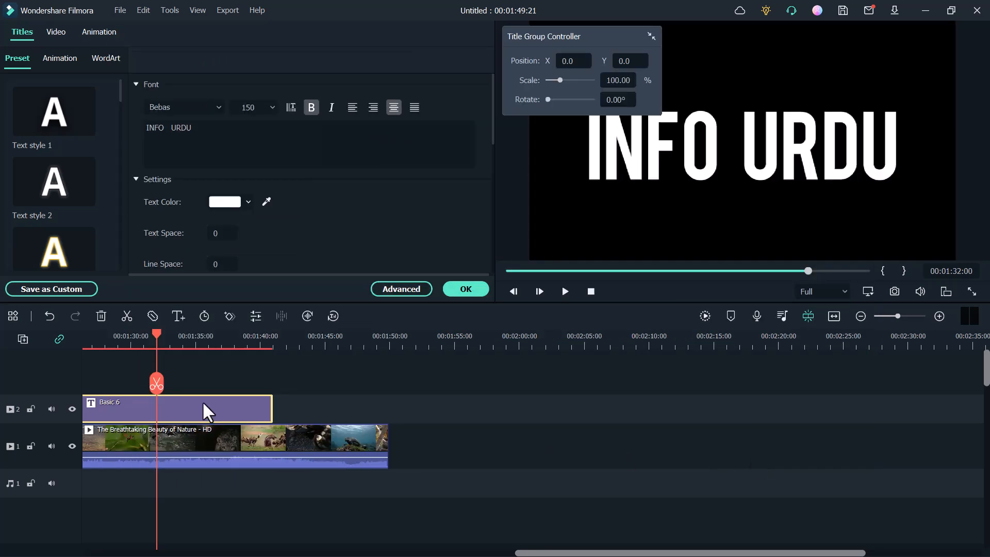
left_click(267, 376)
left_click(242, 402)
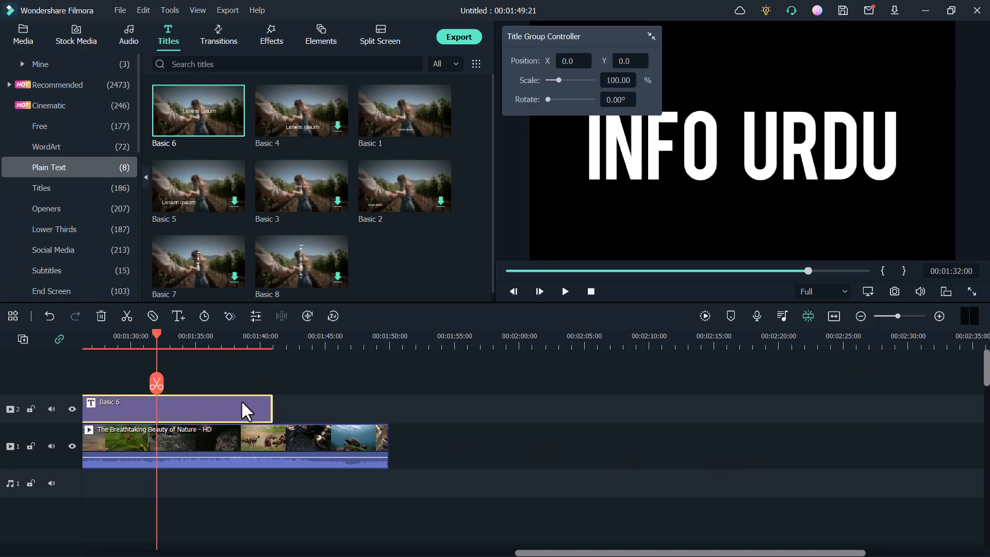
- Set the Basic 6 title clip's compositing blending mode to Darken and accept the change
double_click(240, 400)
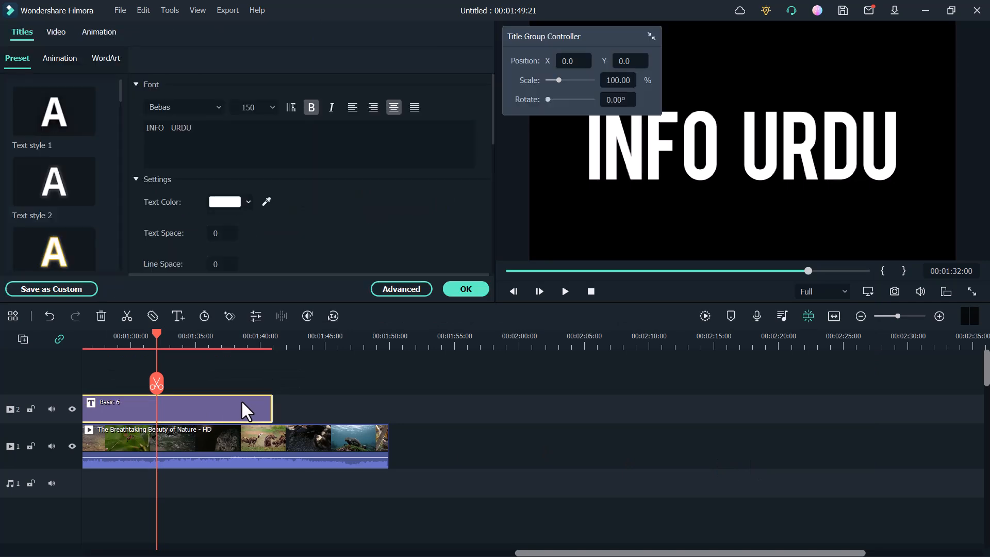
left_click(61, 34)
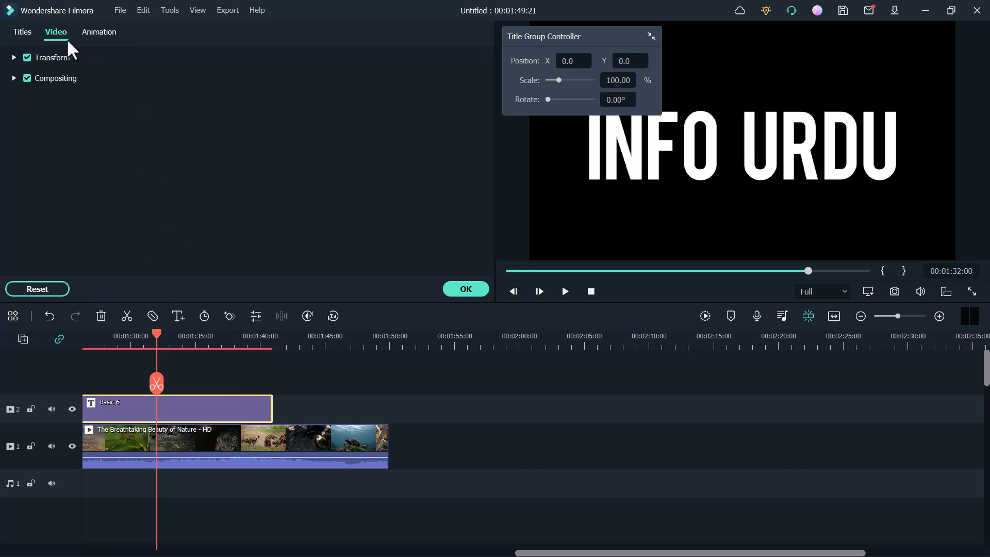
left_click(13, 77)
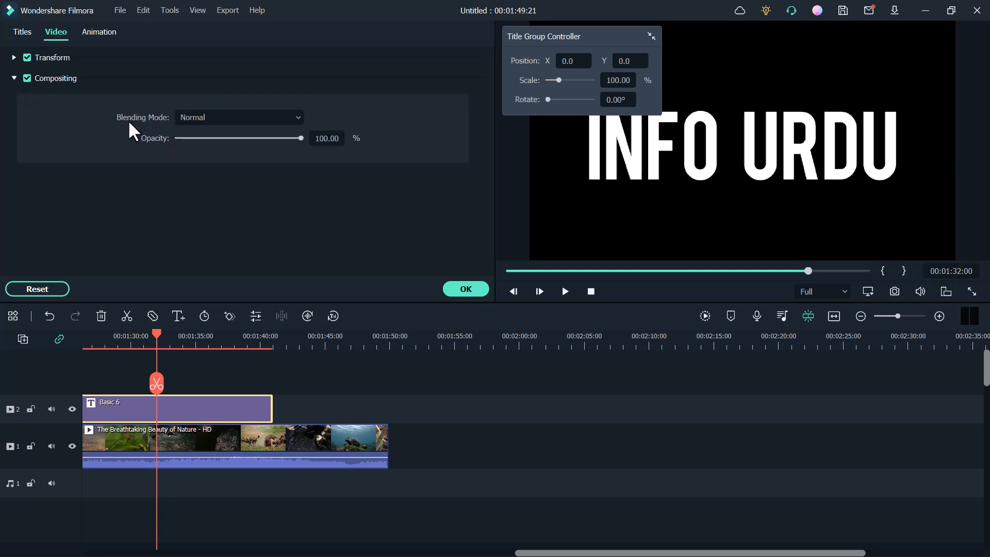
left_click(301, 118)
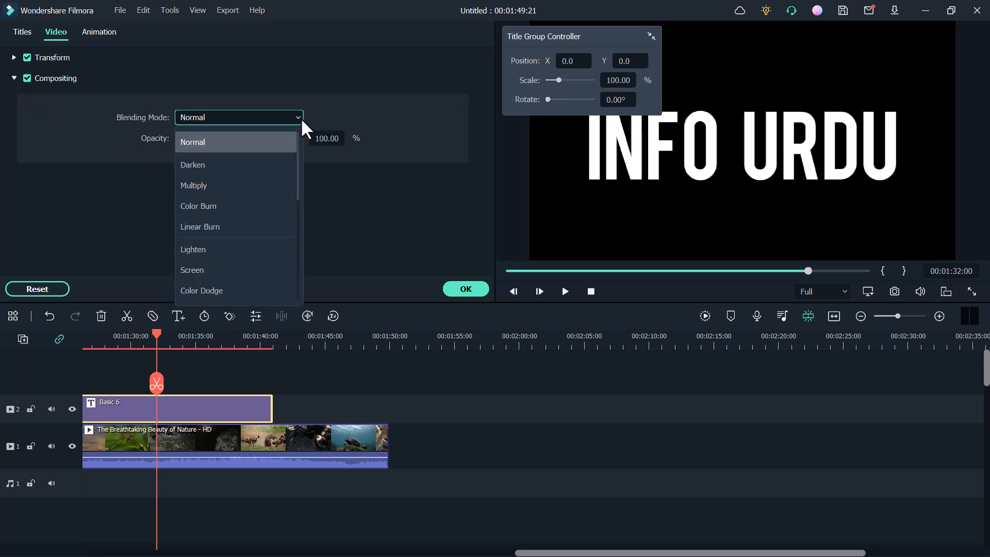
left_click(264, 168)
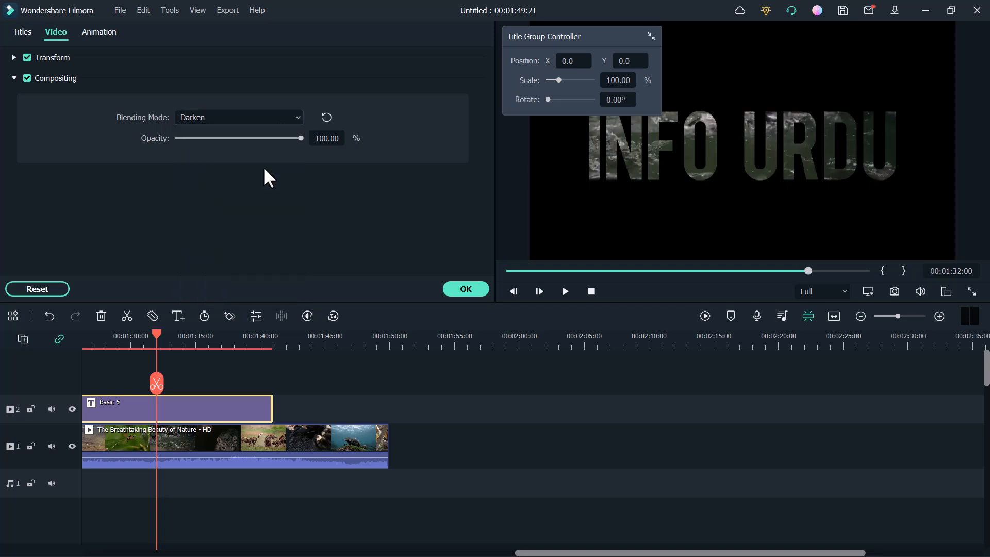
left_click(466, 289)
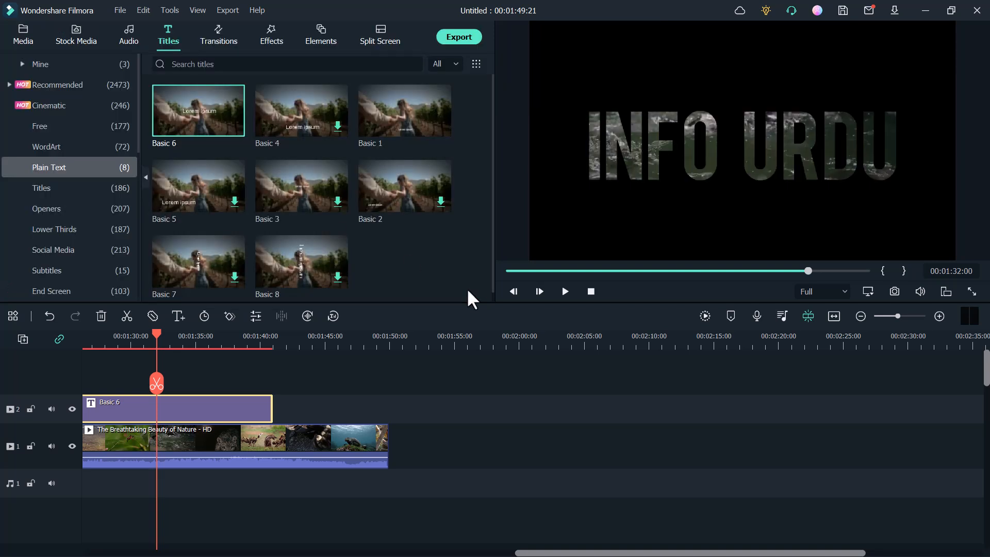
- Return the playhead to the start of the timeline and play the project to preview the title effect
left_click(514, 290)
left_click_drag(461, 553, 740, 552)
left_click_drag(472, 409, 29, 410)
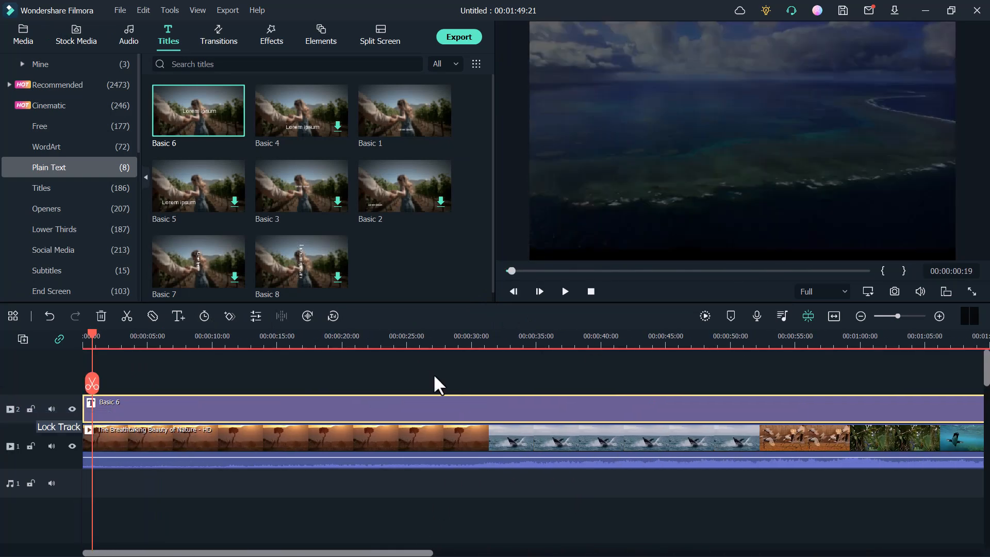
left_click(565, 291)
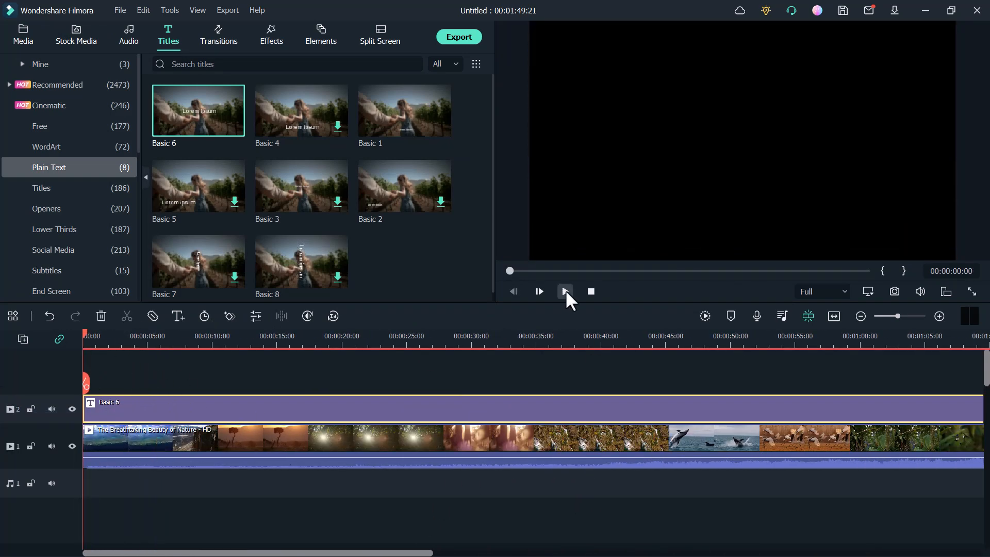